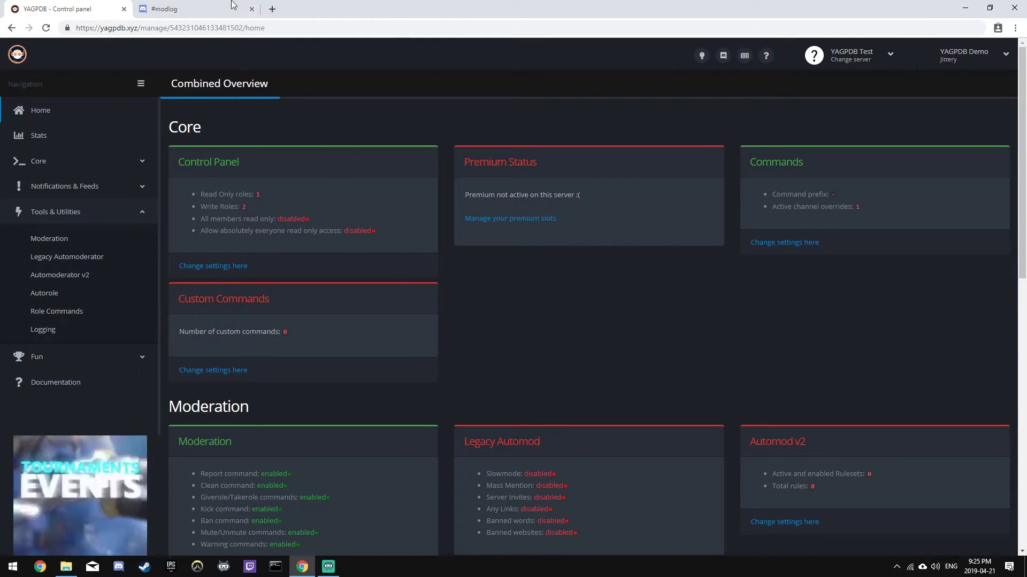
# Step: Go to the Discord server's Server Settings > Roles page
pyautogui.click(192, 9)
pyautogui.click(53, 56)
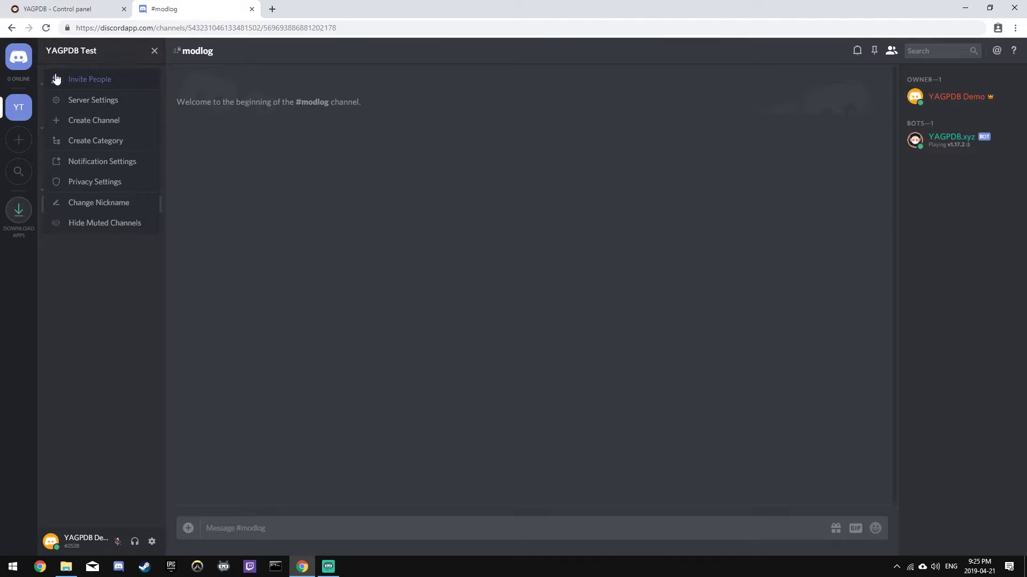
pyautogui.click(86, 100)
pyautogui.click(278, 147)
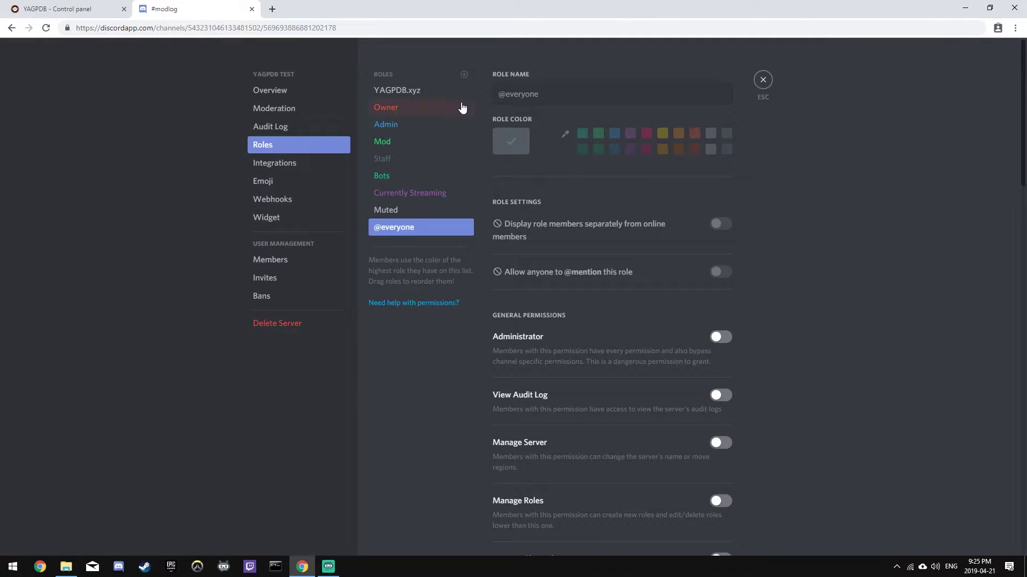
# Step: Add a role named 'Member' with 'Display role members separately' on, and save it
pyautogui.click(464, 74)
pyautogui.write('Member')
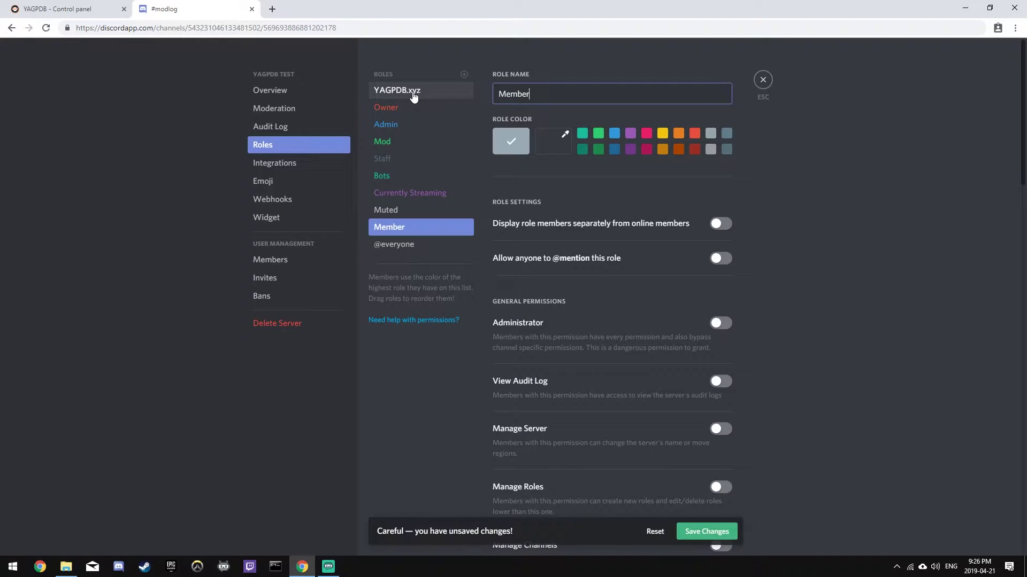
pyautogui.click(727, 221)
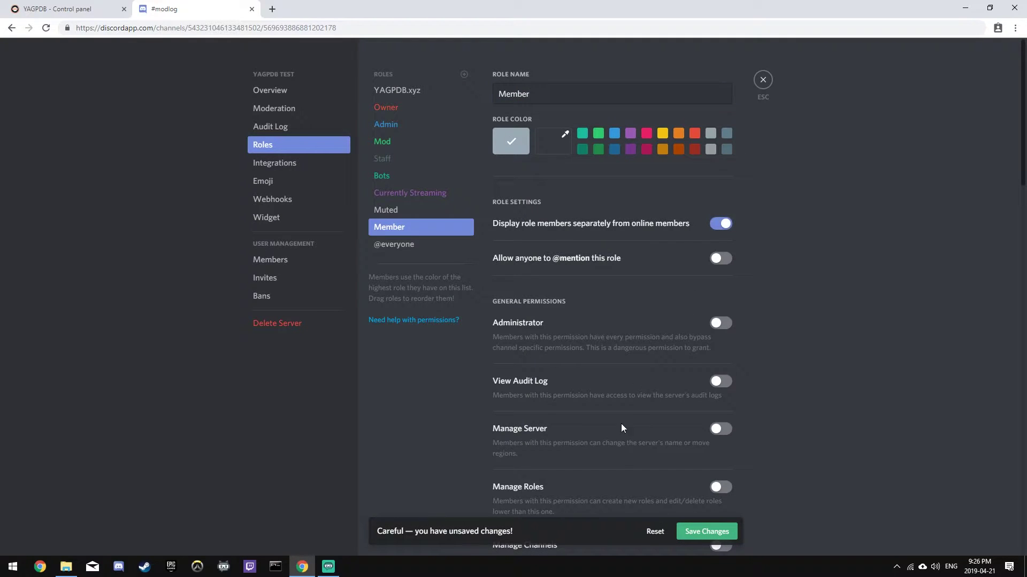
pyautogui.click(690, 535)
pyautogui.press('Escape')
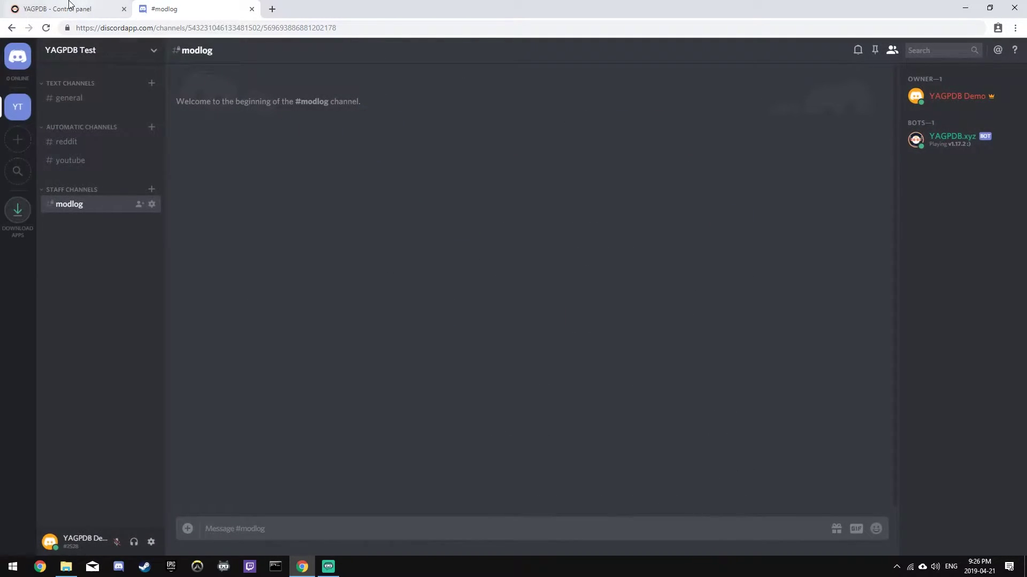
# Step: In Tools & Utilities > Autorole, set Member as the auto-assigned role, join-only, and save
pyautogui.click(69, 5)
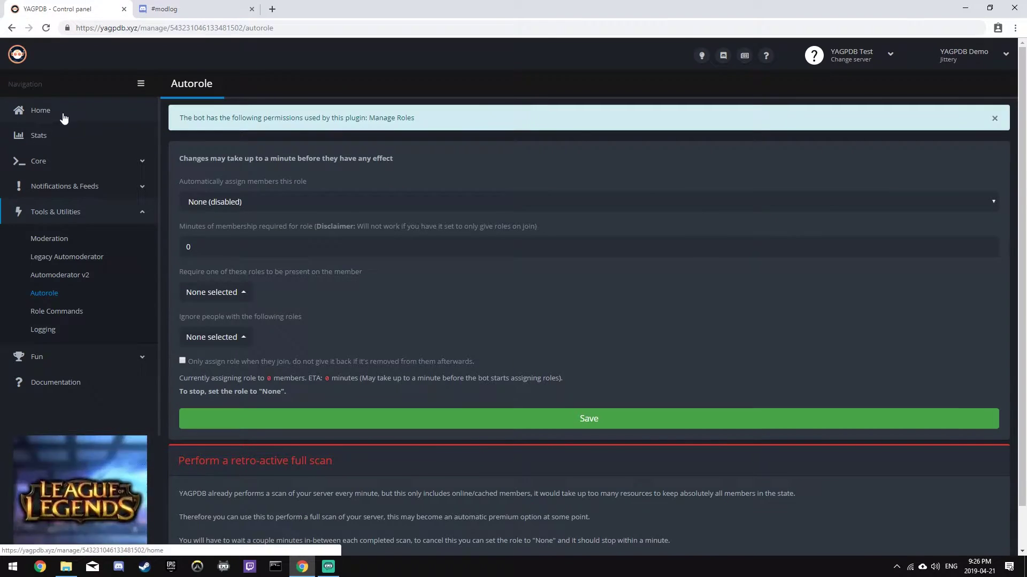
pyautogui.click(62, 115)
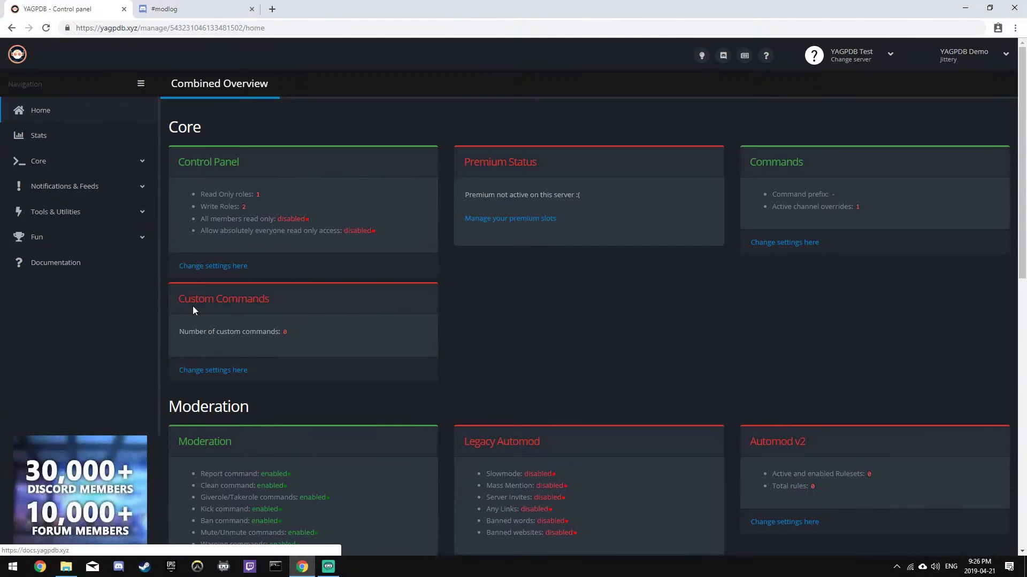
pyautogui.click(62, 216)
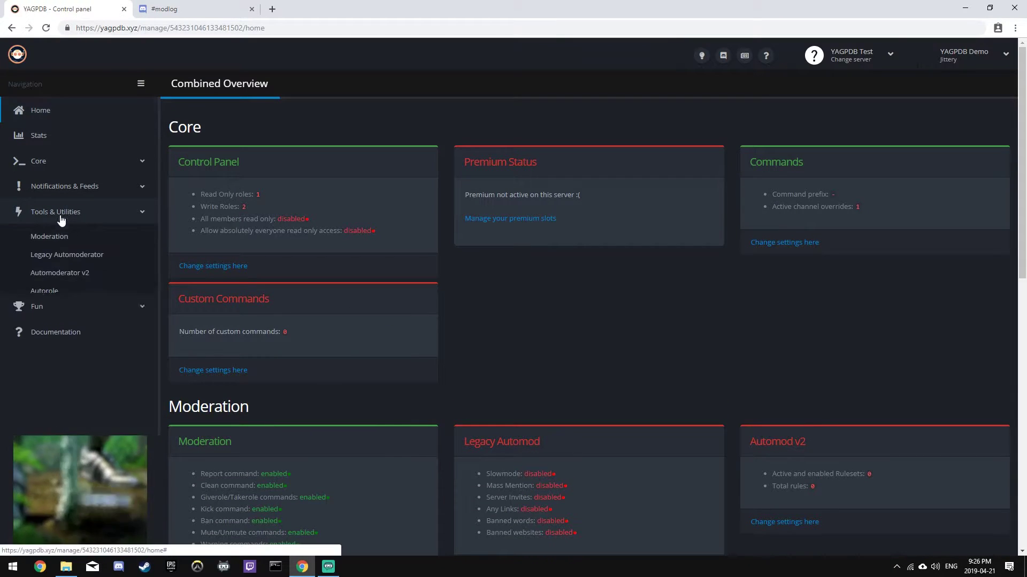
pyautogui.click(46, 293)
pyautogui.click(260, 202)
pyautogui.click(222, 303)
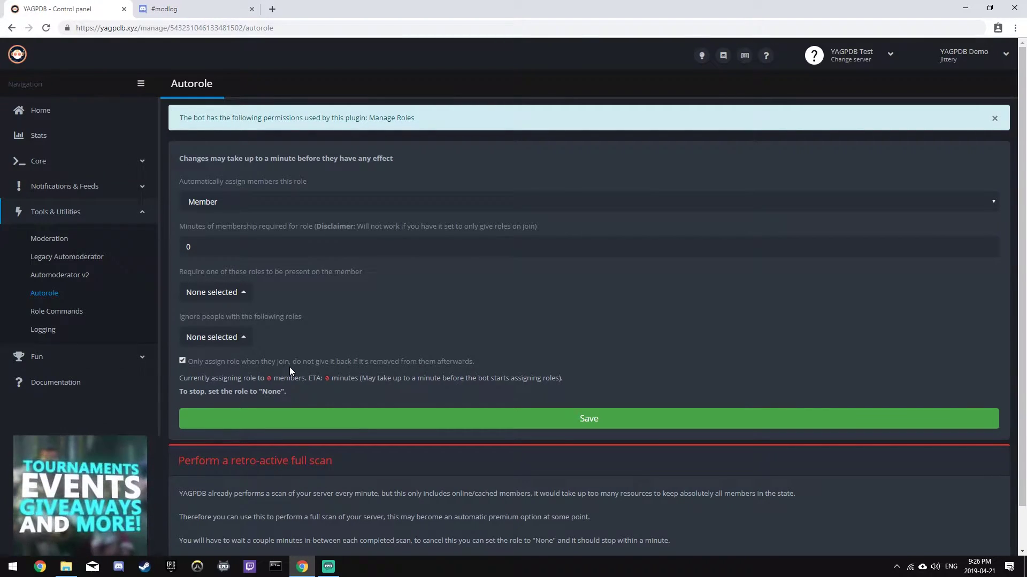
pyautogui.click(360, 426)
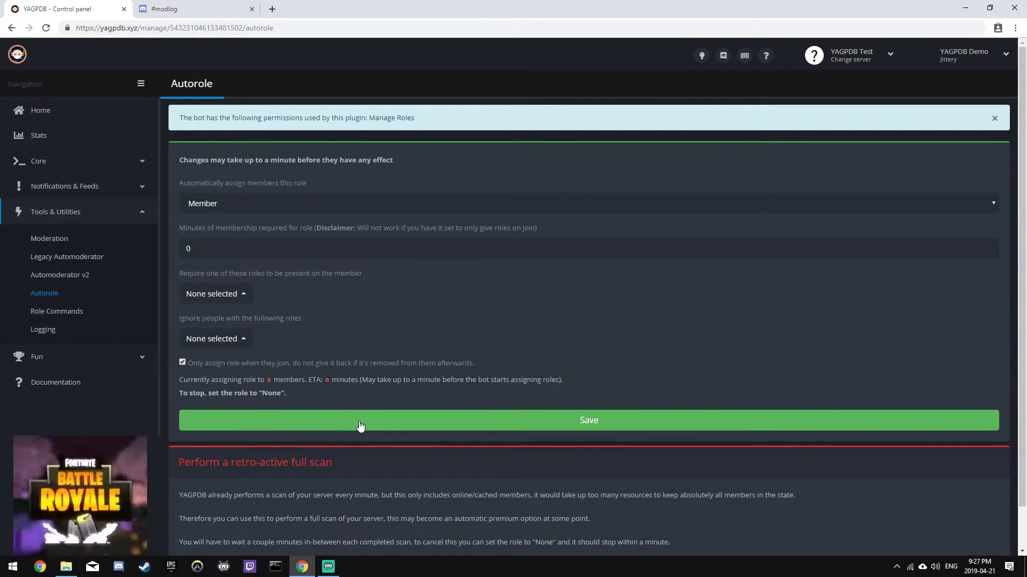
# Step: In Server Settings > Roles, create and save a role named 'Member 2'
pyautogui.click(177, 9)
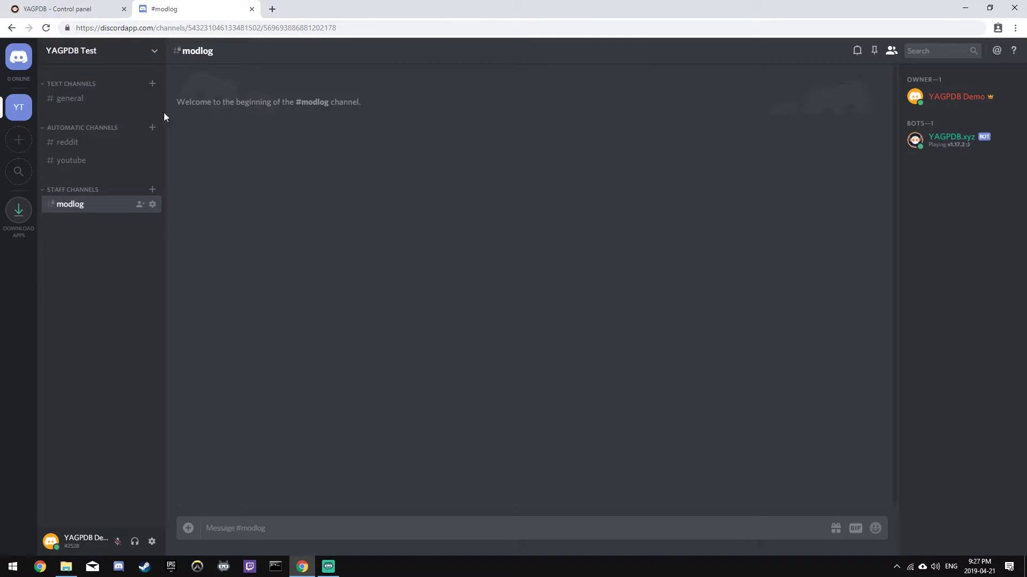
pyautogui.click(104, 55)
pyautogui.click(85, 106)
pyautogui.click(294, 146)
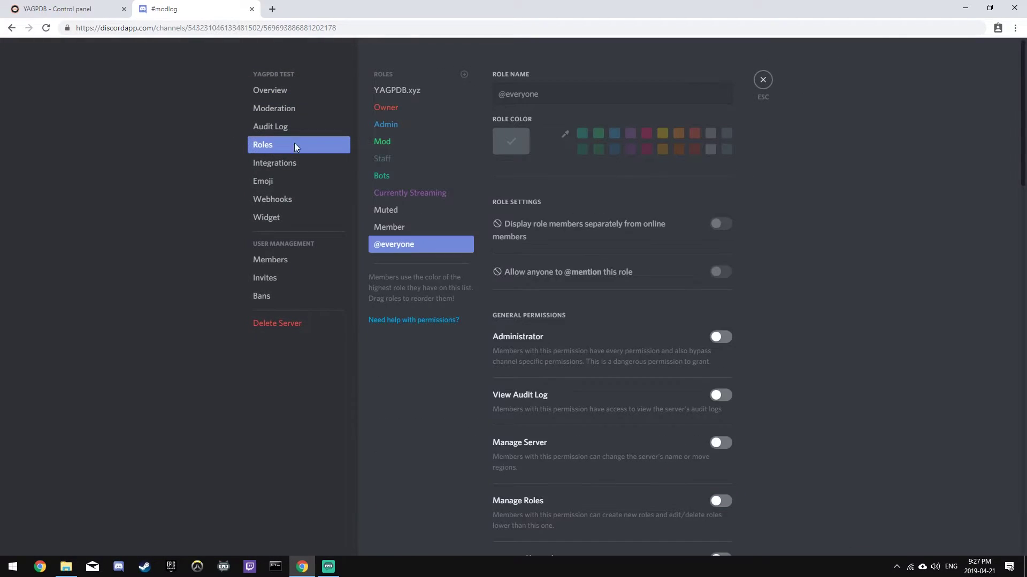
pyautogui.click(463, 76)
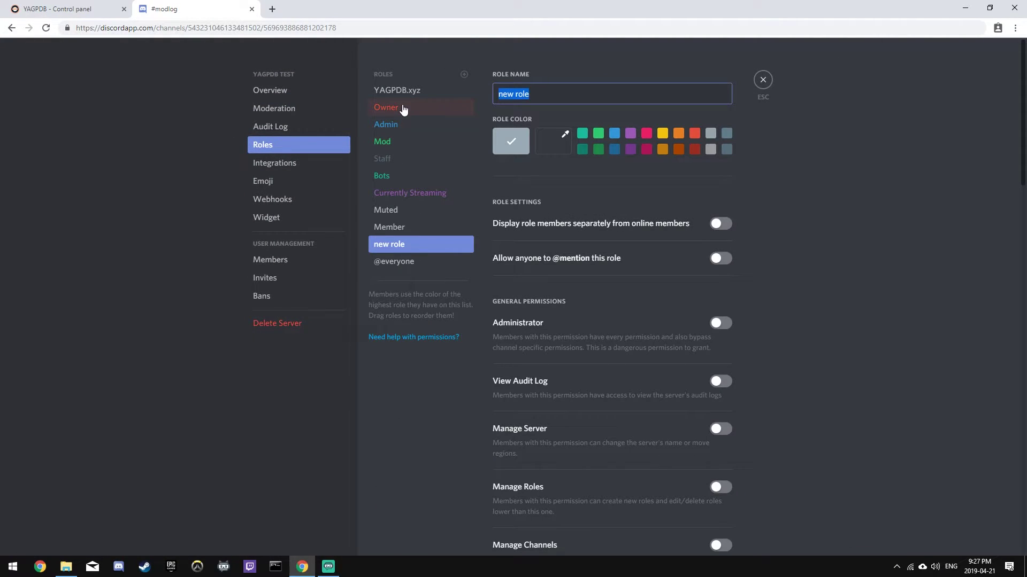
pyautogui.write('Member 2')
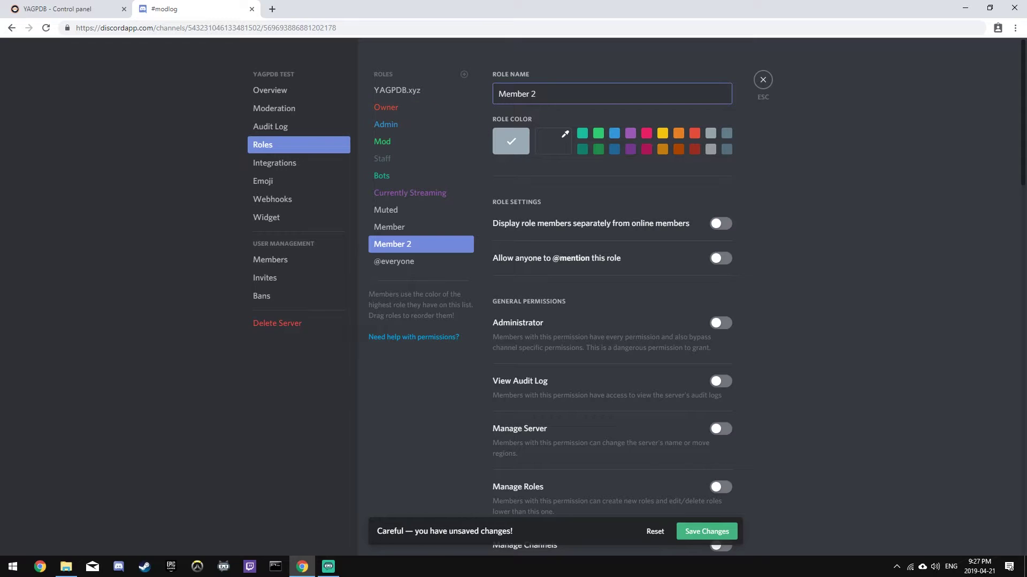
pyautogui.click(706, 532)
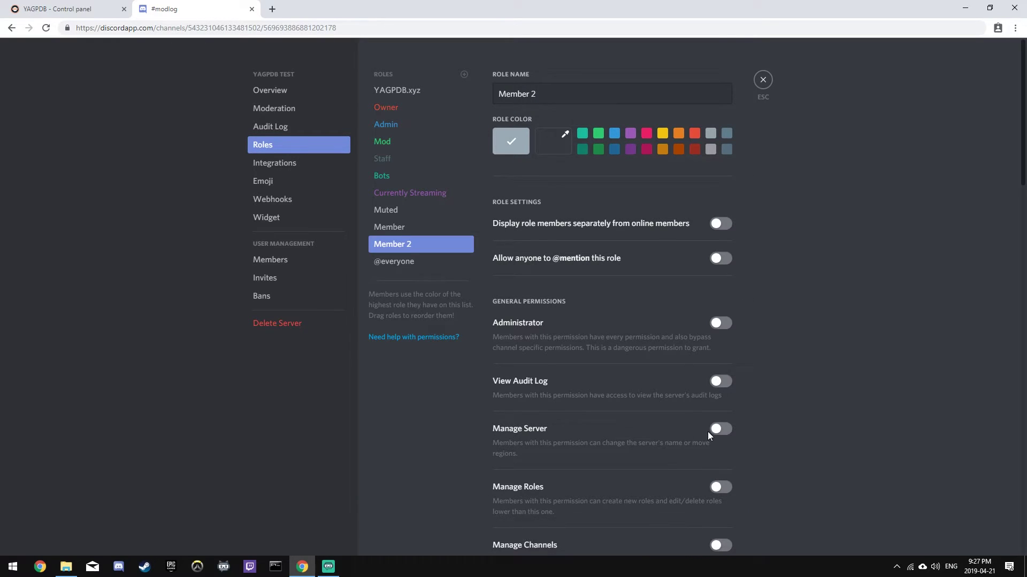
pyautogui.press('Escape')
pyautogui.click(58, 8)
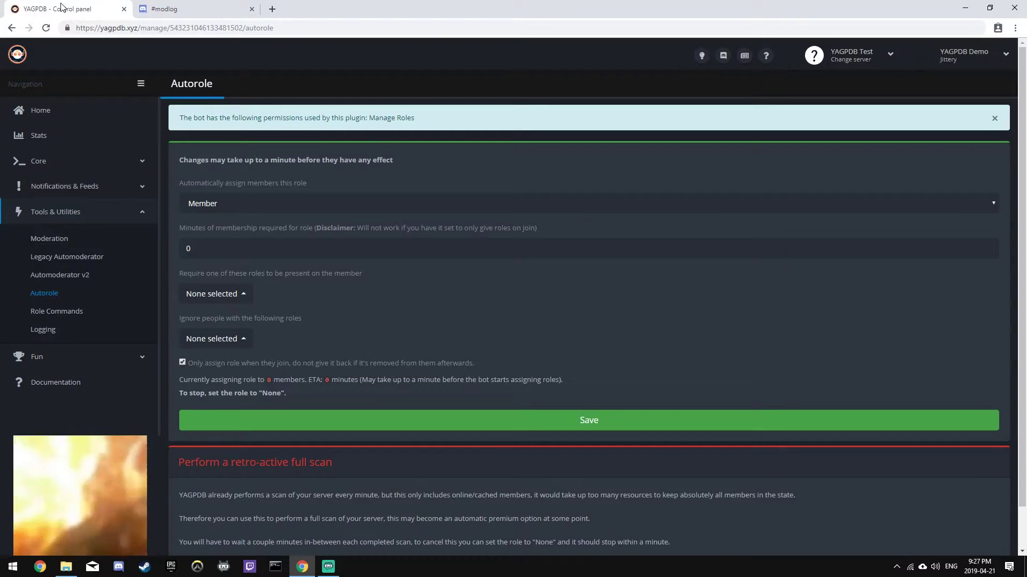
# Step: Send -listroles in #general so the bot lists the server's role IDs
pyautogui.click(193, 9)
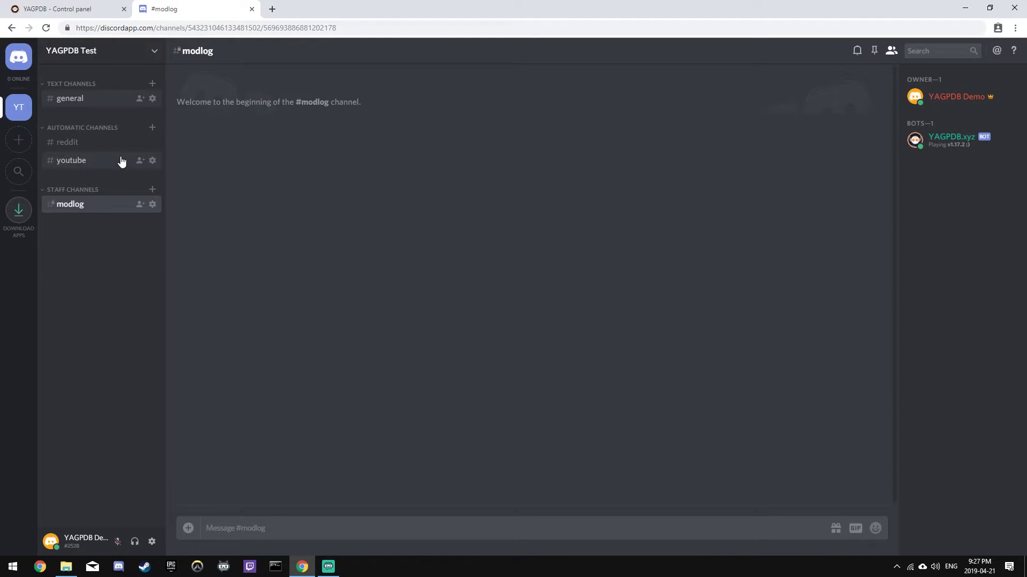
pyautogui.click(115, 100)
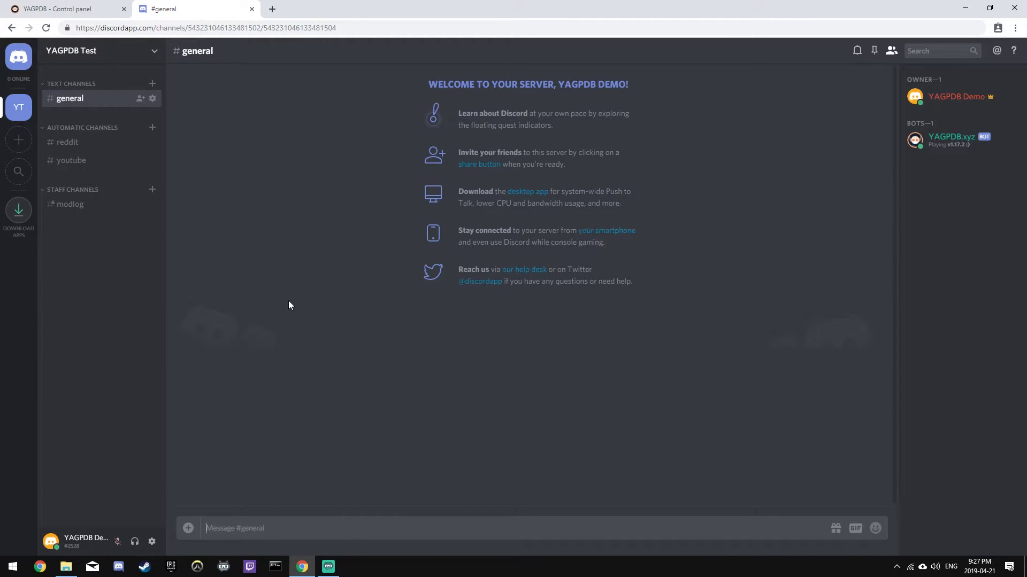
pyautogui.write('-listroles')
pyautogui.press('Return')
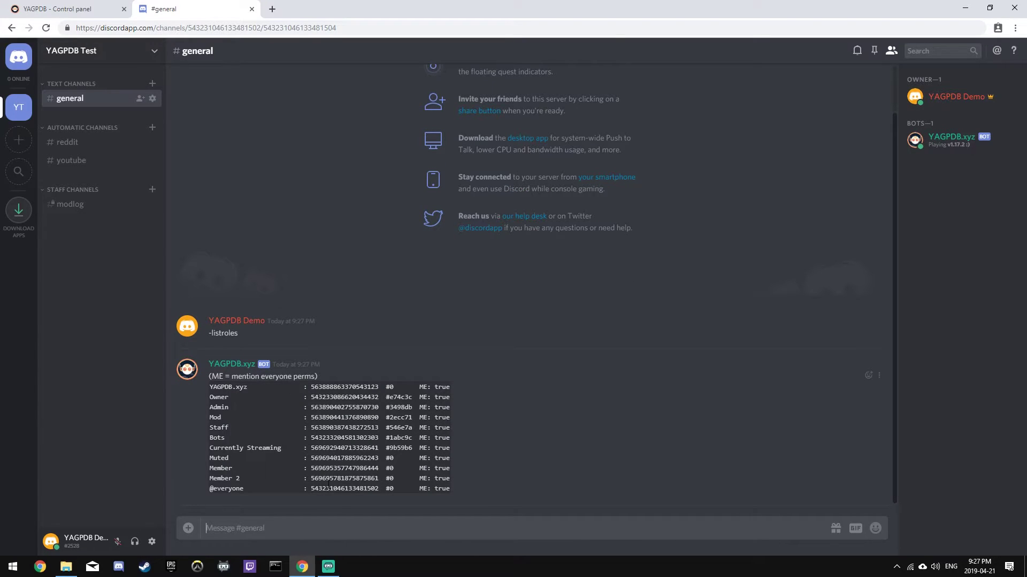
# Step: Copy the Member role's ID from the bot's reply
pyautogui.doubleClick(336, 468)
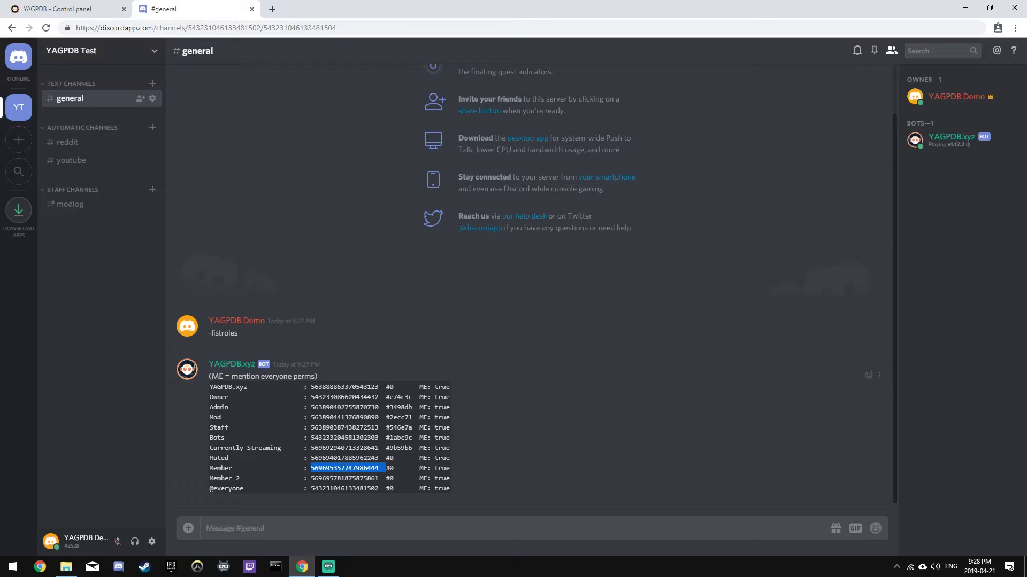
pyautogui.rightClick(343, 465)
pyautogui.click(364, 476)
pyautogui.hotkey('ctrl', 'Tab')
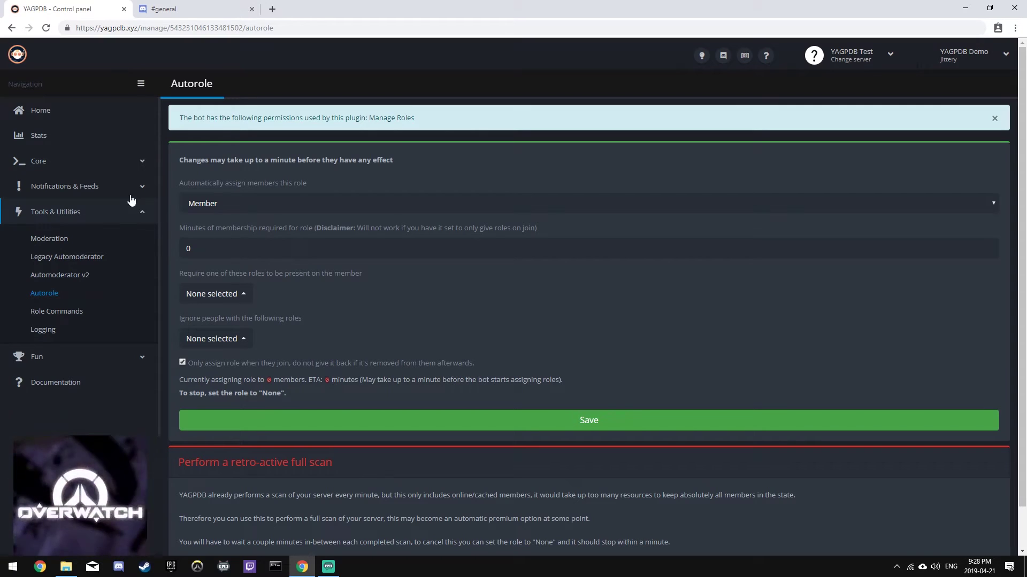
# Step: In Notifications & Feeds > General, add '{{giveRoleID .User.ID <Member ID>}}' to the join message
pyautogui.click(68, 187)
pyautogui.click(64, 217)
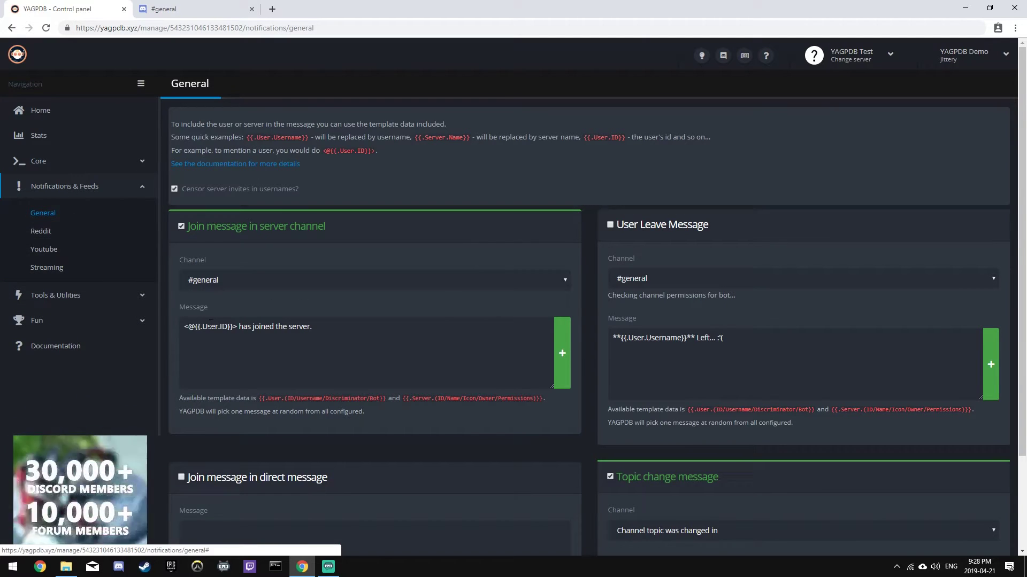
pyautogui.click(397, 373)
pyautogui.write('{{give')
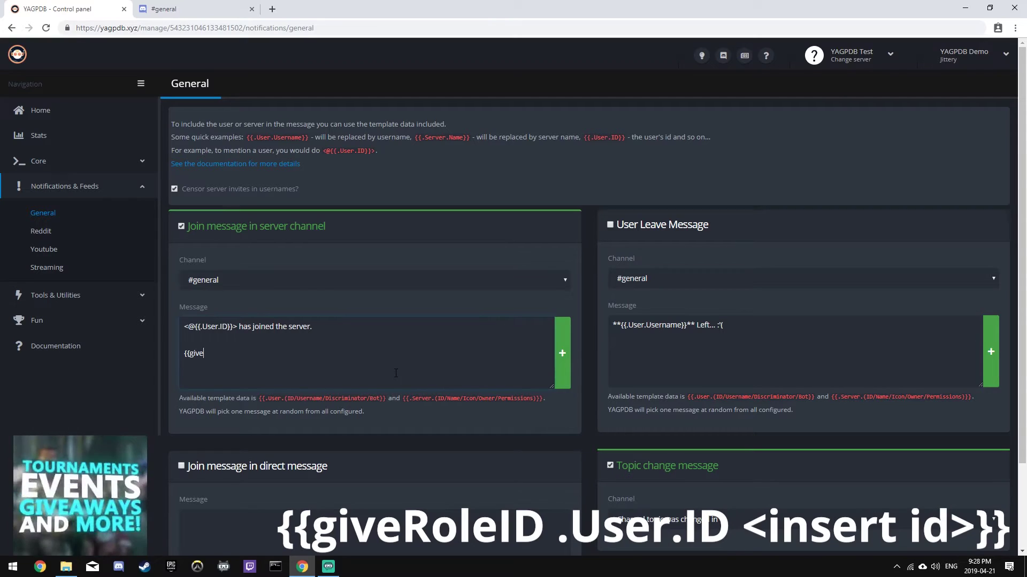
pyautogui.write('RoleID')
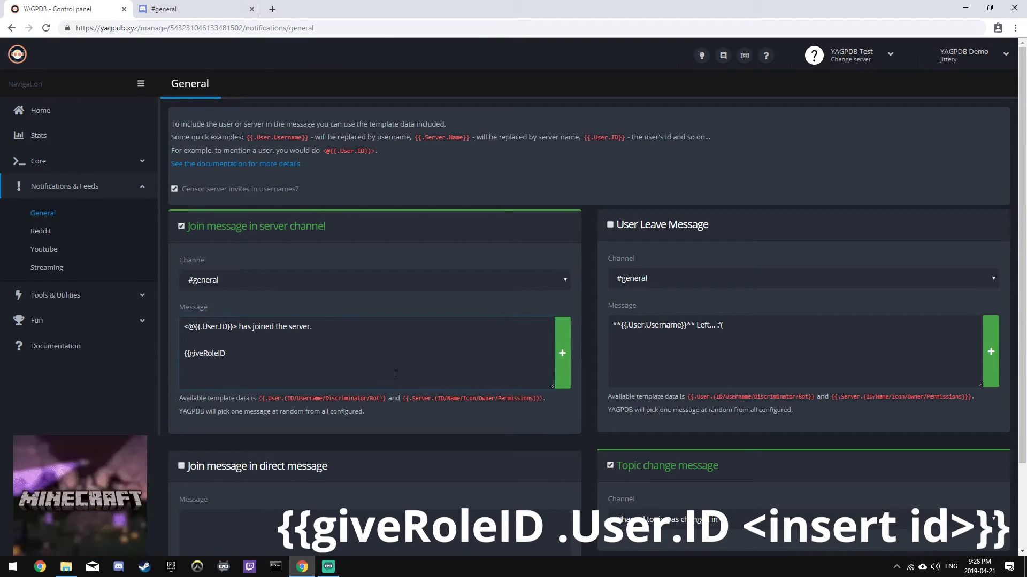
pyautogui.write(' .User.ID')
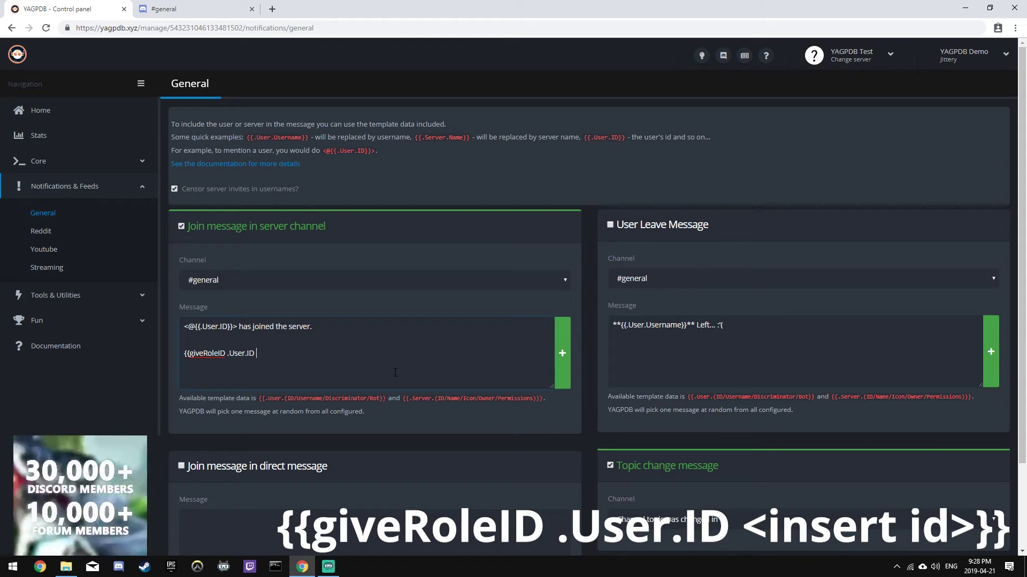
pyautogui.hotkey('ctrl', 'v')
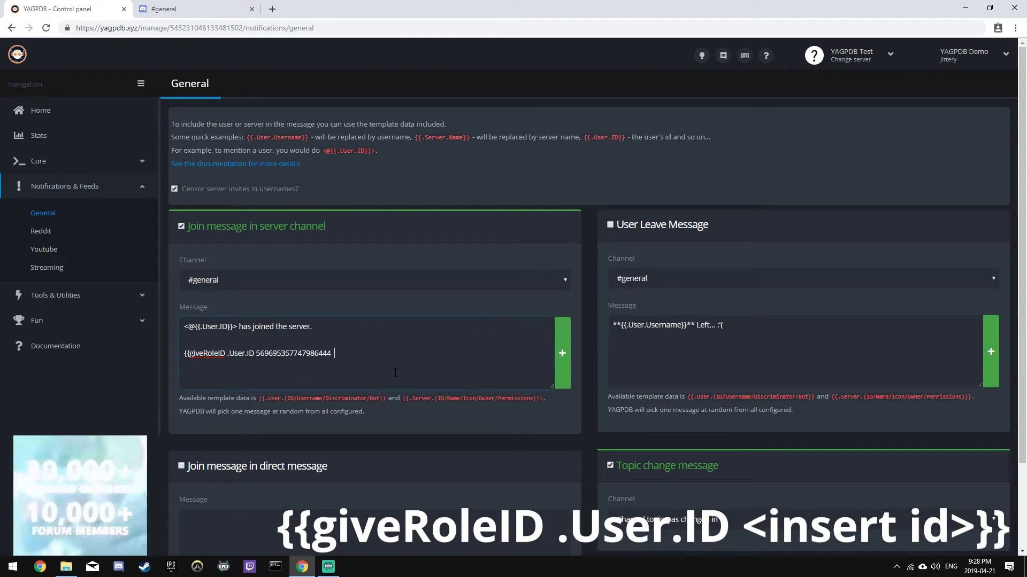
pyautogui.write('}}')
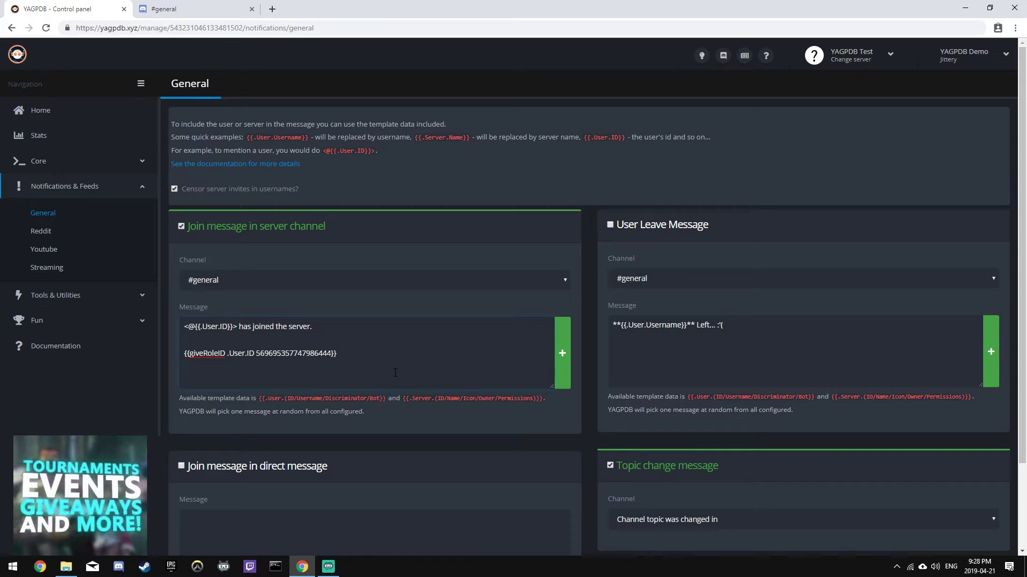
pyautogui.write('         <')
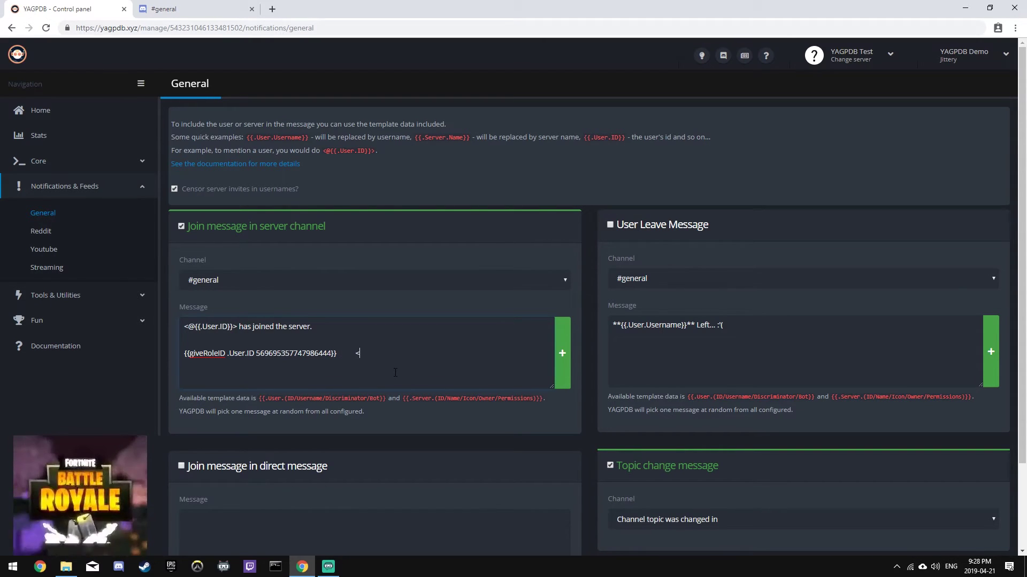
pyautogui.write('insert role id here>')
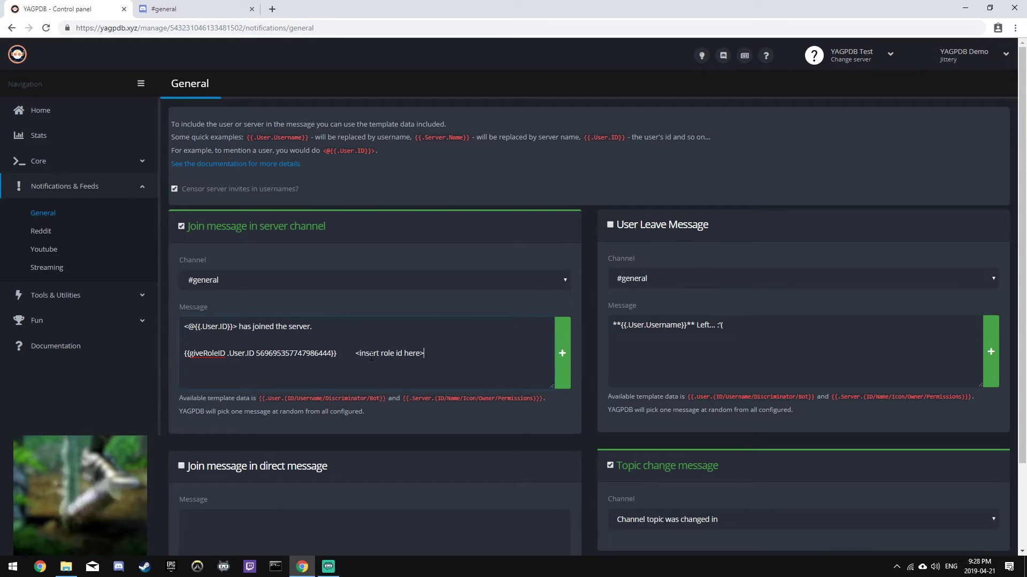
pyautogui.moveTo(435, 351); pyautogui.dragTo(356, 353)
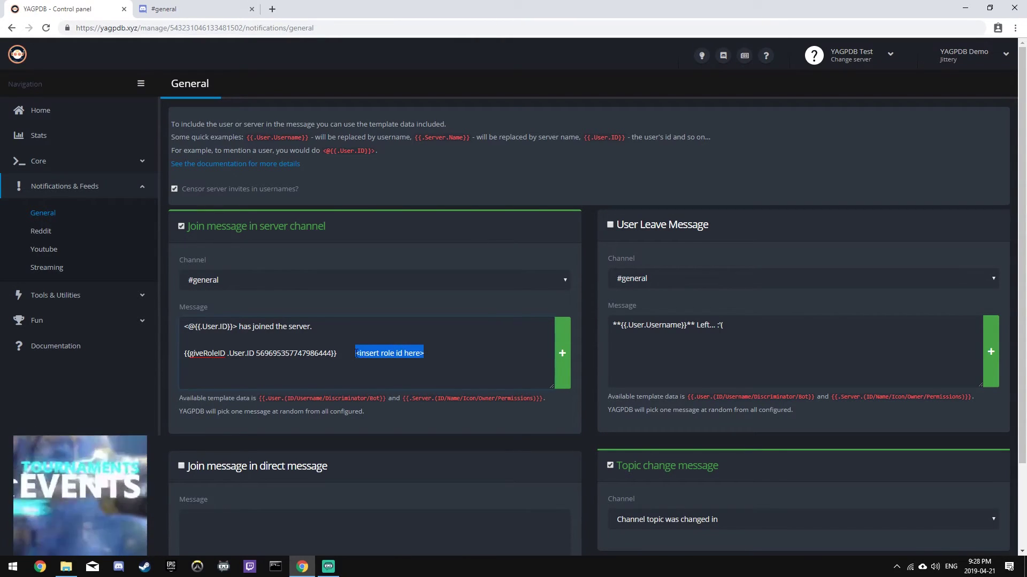
pyautogui.press('BackSpace')
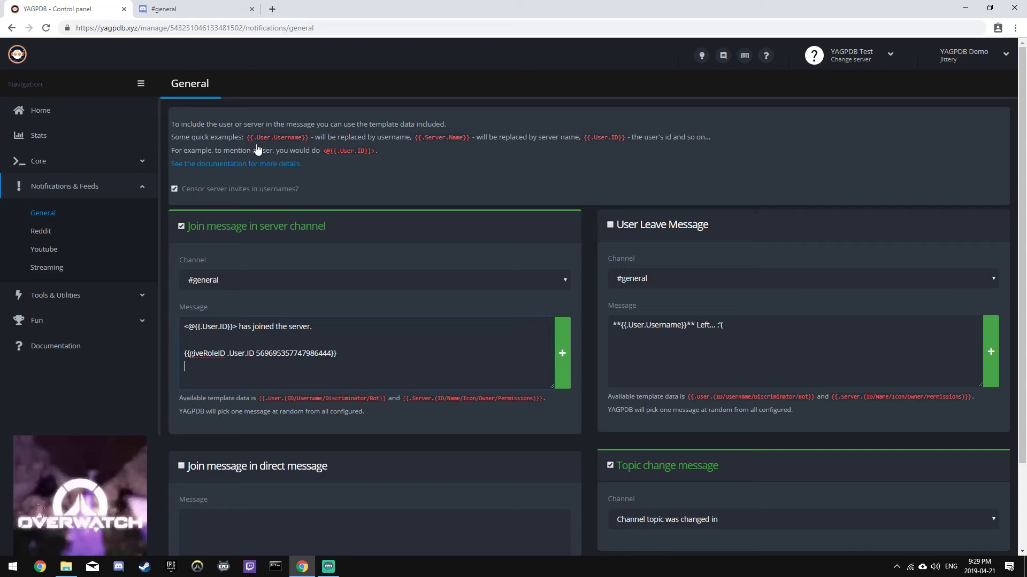
pyautogui.click(185, 8)
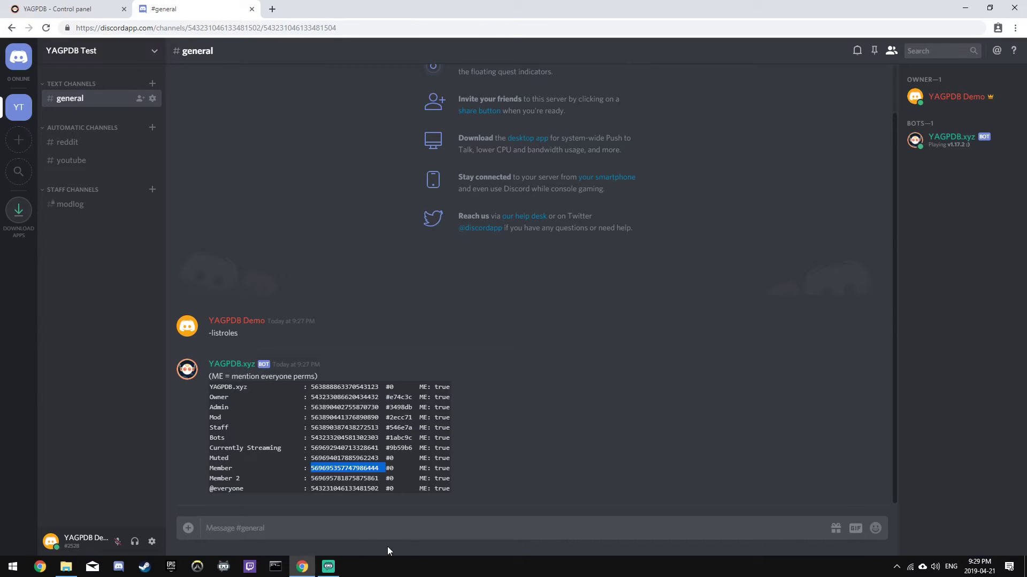
# Step: Copy the Member 2 role's ID from the bot's role list in Discord
pyautogui.doubleClick(342, 479)
pyautogui.rightClick(342, 478)
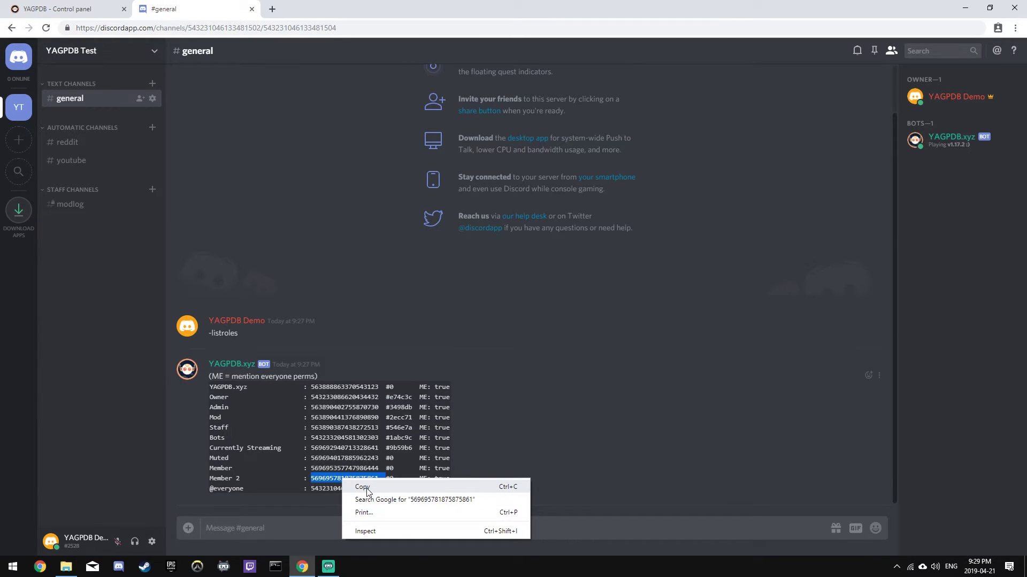
pyautogui.click(354, 485)
pyautogui.click(90, 8)
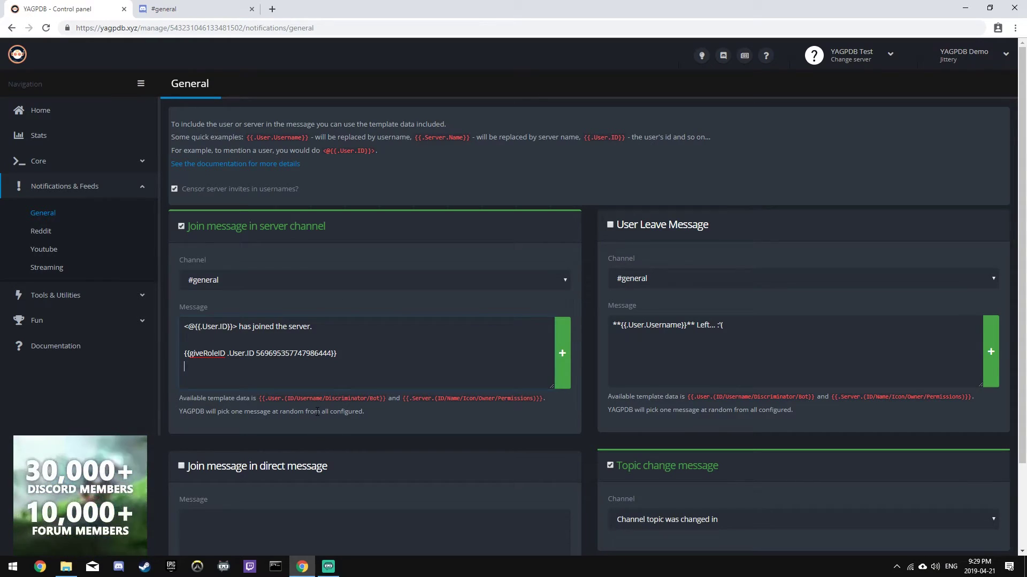
# Step: Add a second '{{giveRoleID .User.ID ...}}' line with the Member 2 role ID to the join message
pyautogui.write('{{giveROleID')
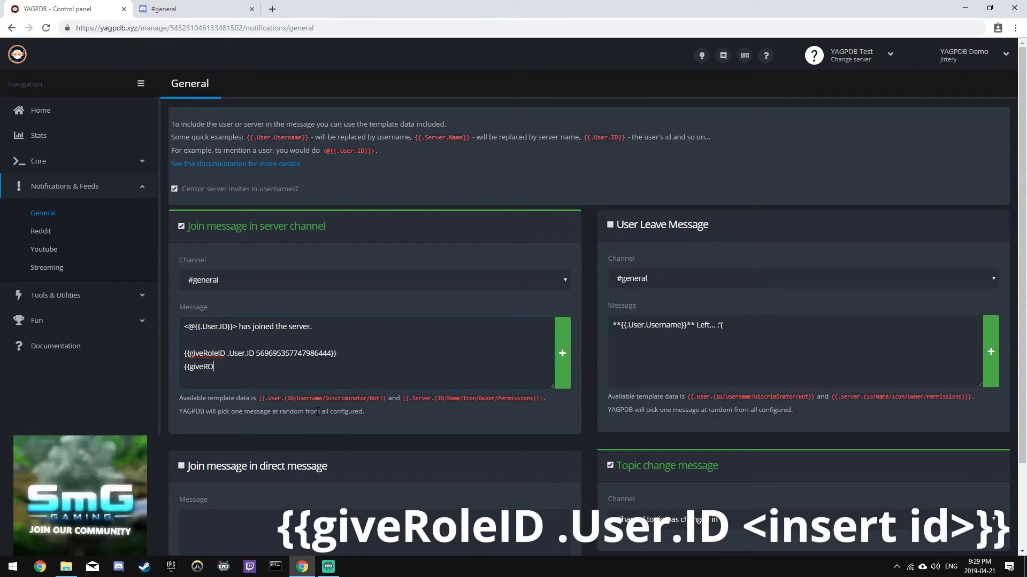
pyautogui.press('BackSpace')
pyautogui.press('BackSpace')
pyautogui.press('BackSpace')
pyautogui.press('BackSpace')
pyautogui.press('BackSpace')
pyautogui.write('ole')
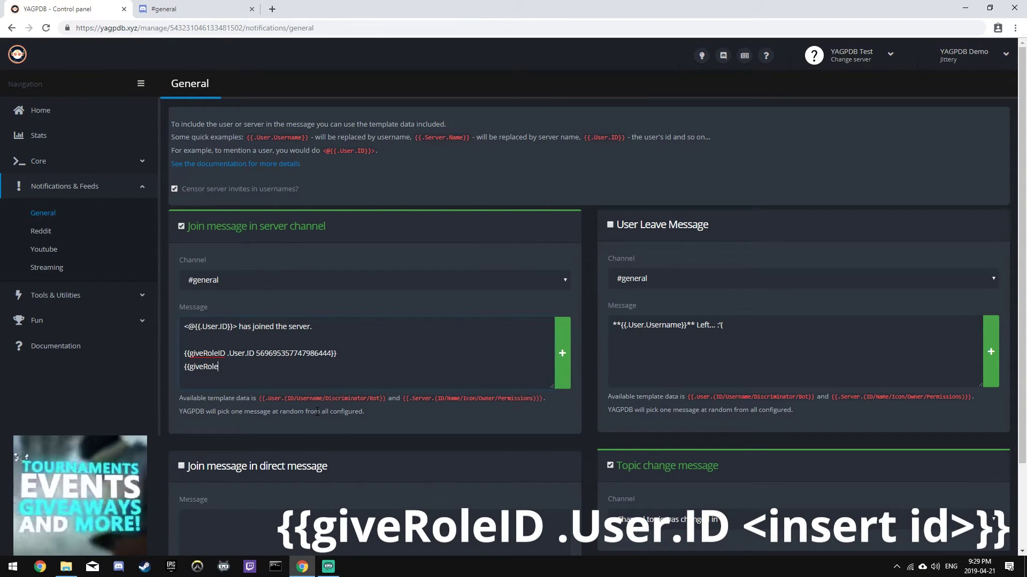
pyautogui.write('ID .User.ID 56969578187587586')
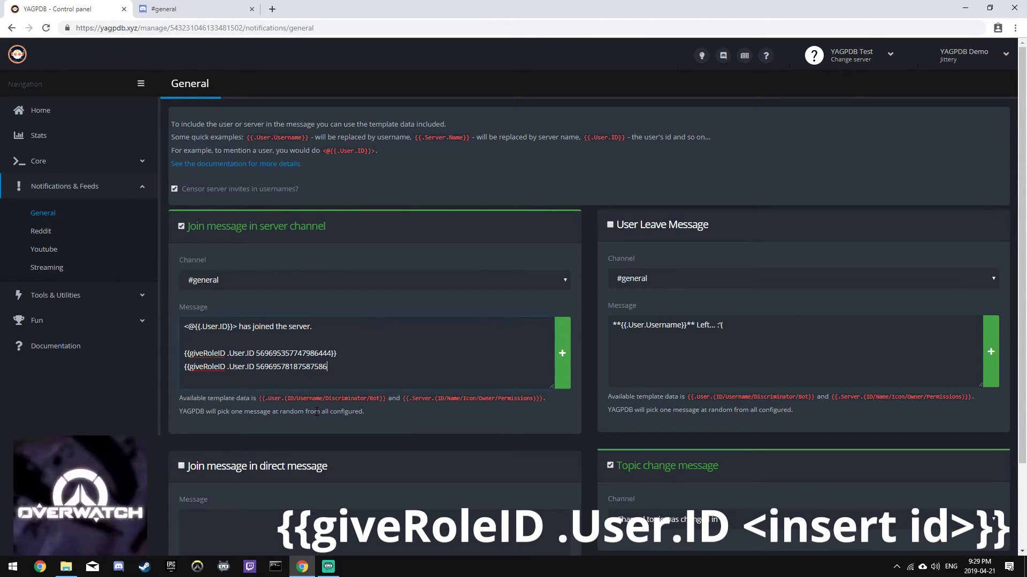
pyautogui.write('1 1 ')
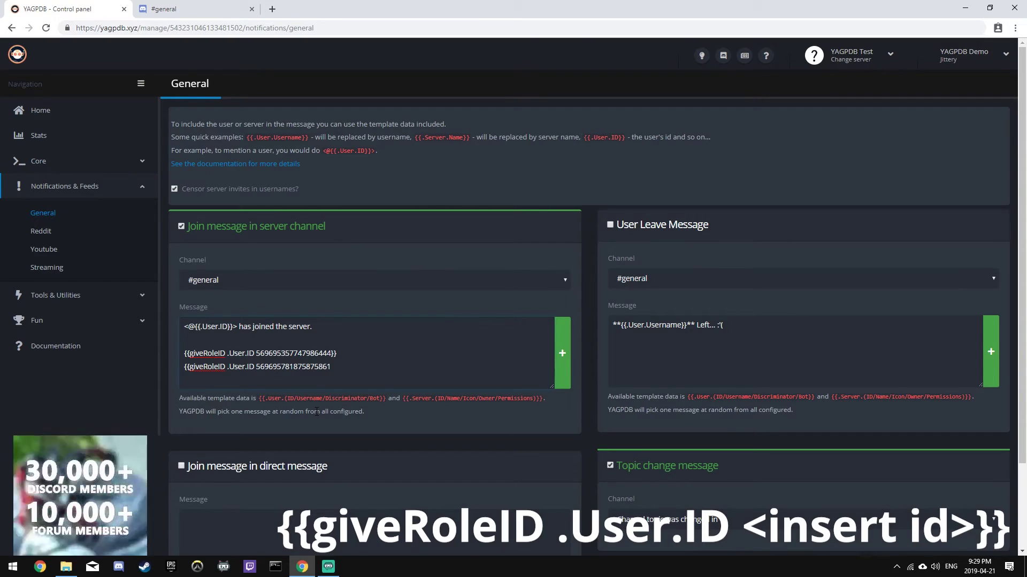
pyautogui.write('}}')
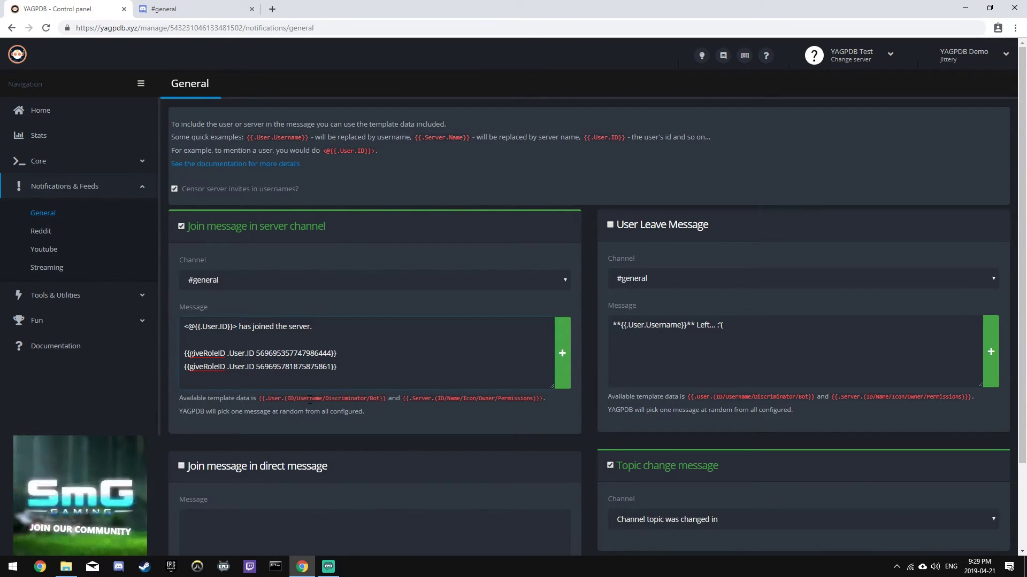
pyautogui.scroll(-2, 576, 473)
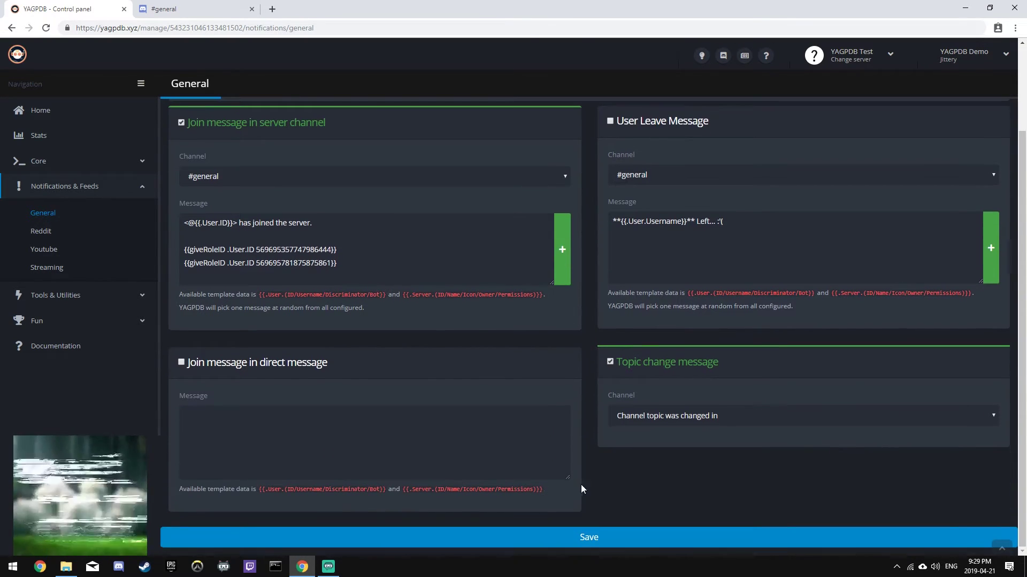
# Step: Save the General notifications page until the Success notice appears
pyautogui.click(596, 542)
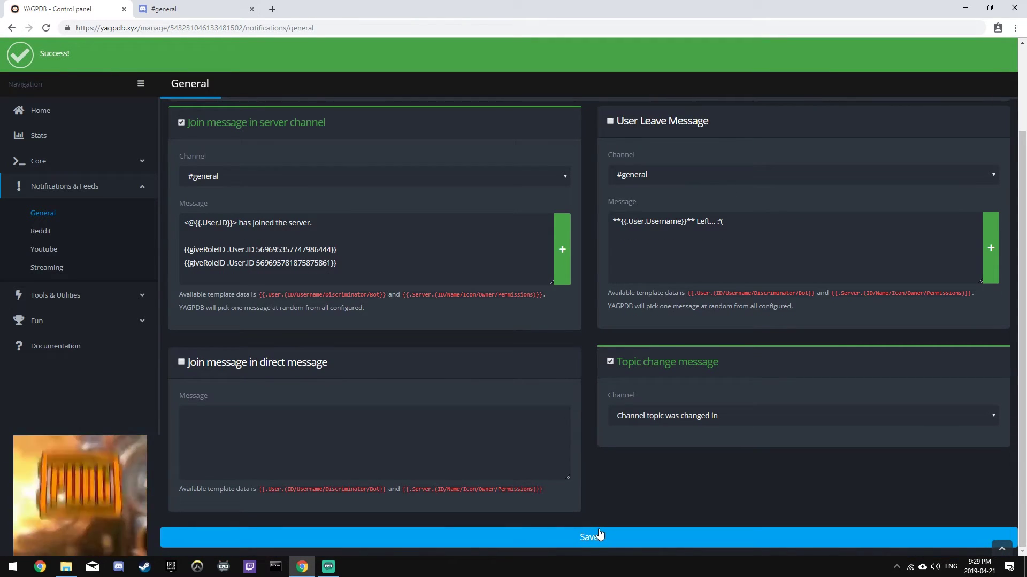